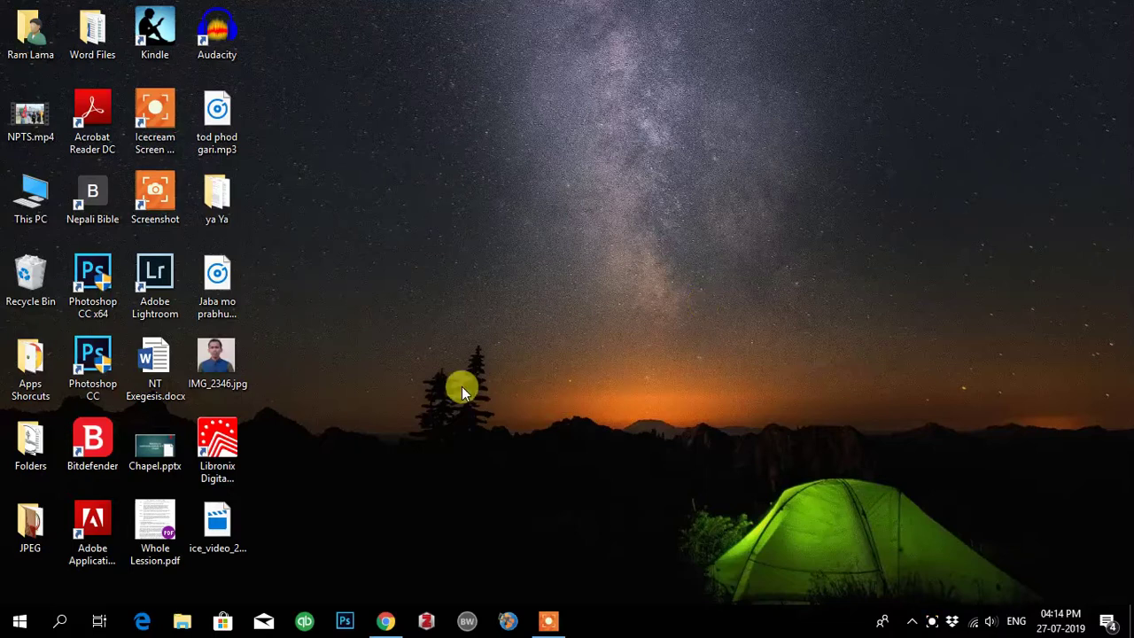
# Step: Launch Libronix Digital Library System from its desktop shortcut
pyautogui.doubleClick(233, 441)
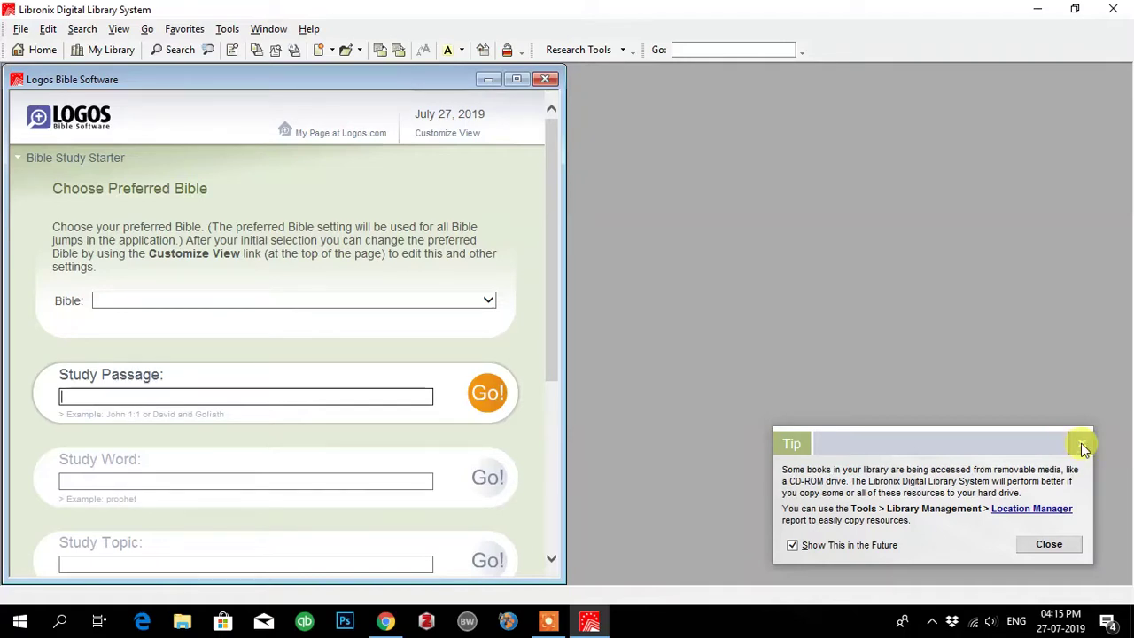
# Step: Dismiss the removable-media tip and place the cursor in the start page's Study Word box
pyautogui.click(1083, 446)
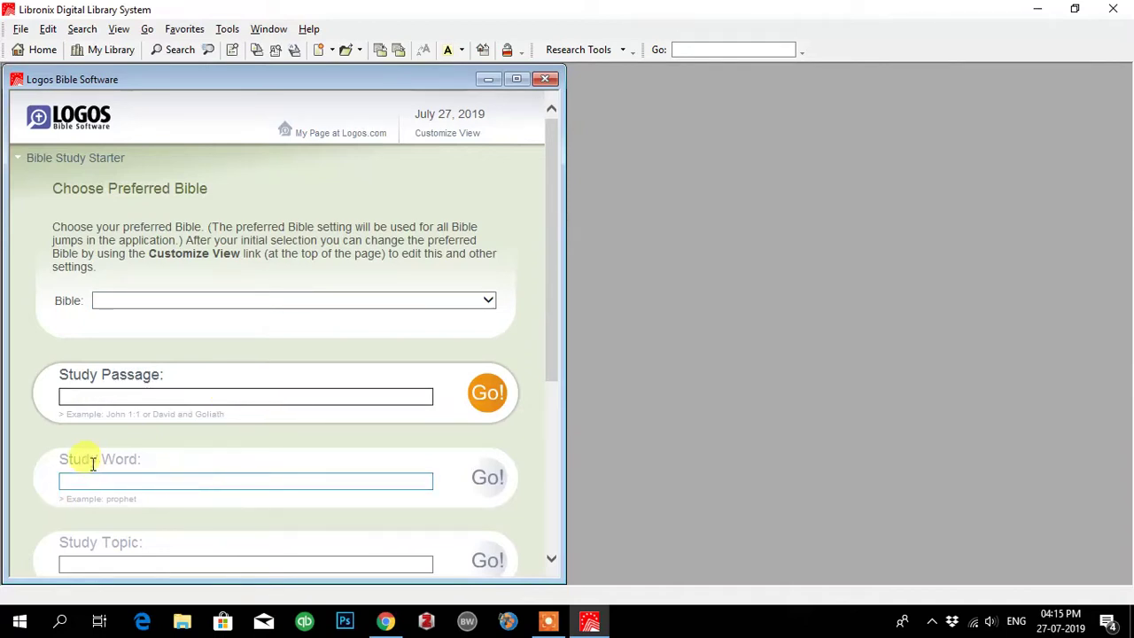
pyautogui.scroll(-3, 208, 505)
pyautogui.scroll(2, 242, 390)
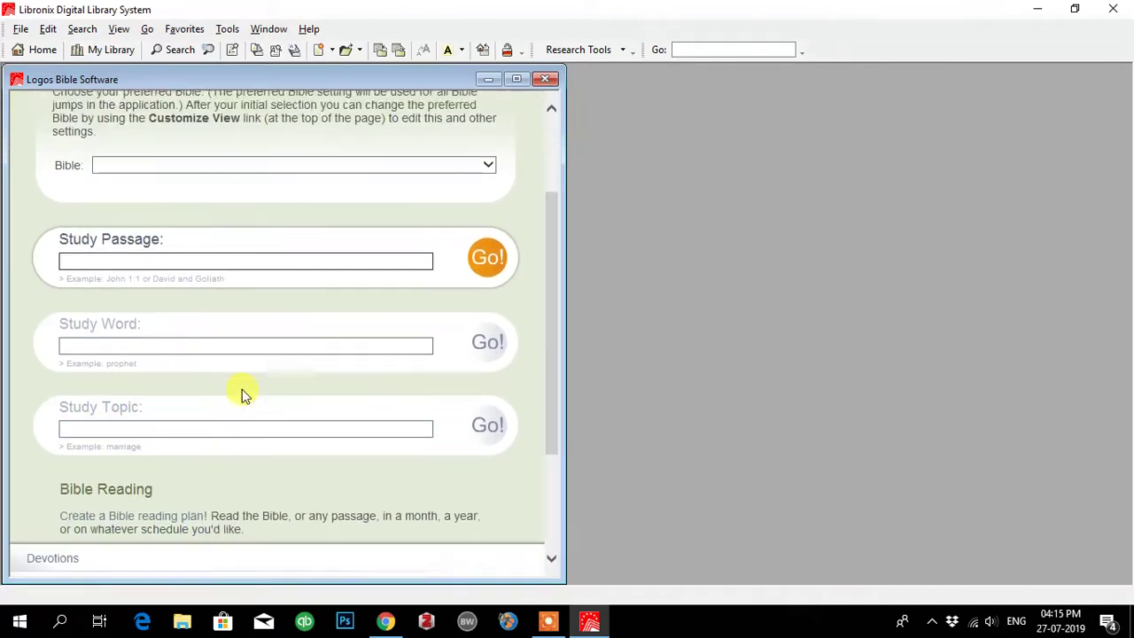
pyautogui.click(251, 329)
pyautogui.scroll(-1, 240, 408)
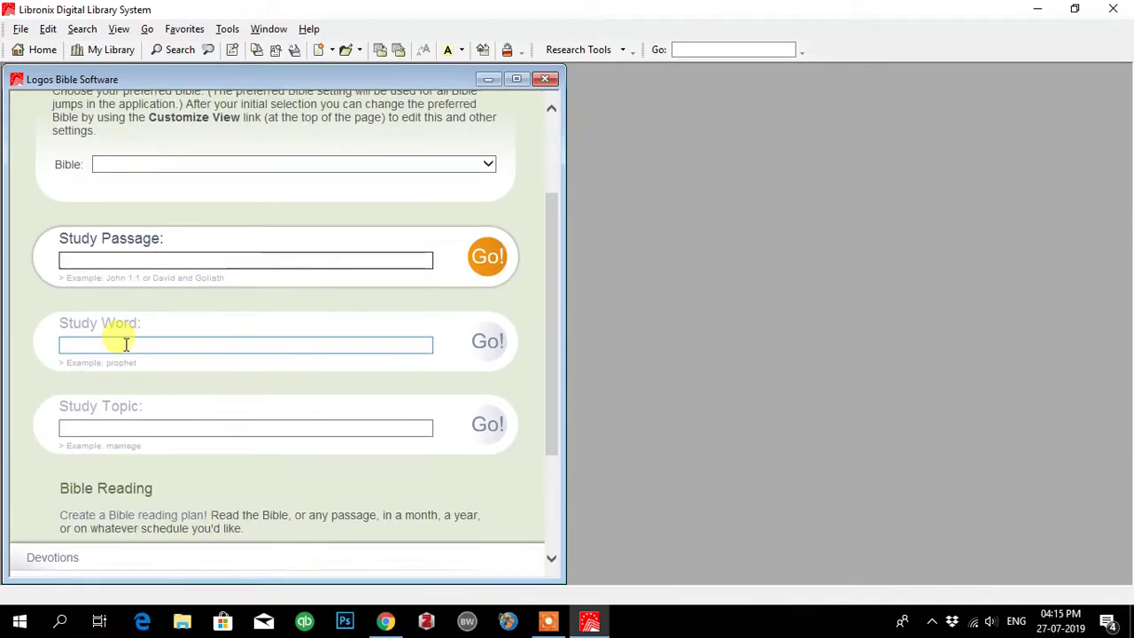
pyautogui.click(124, 345)
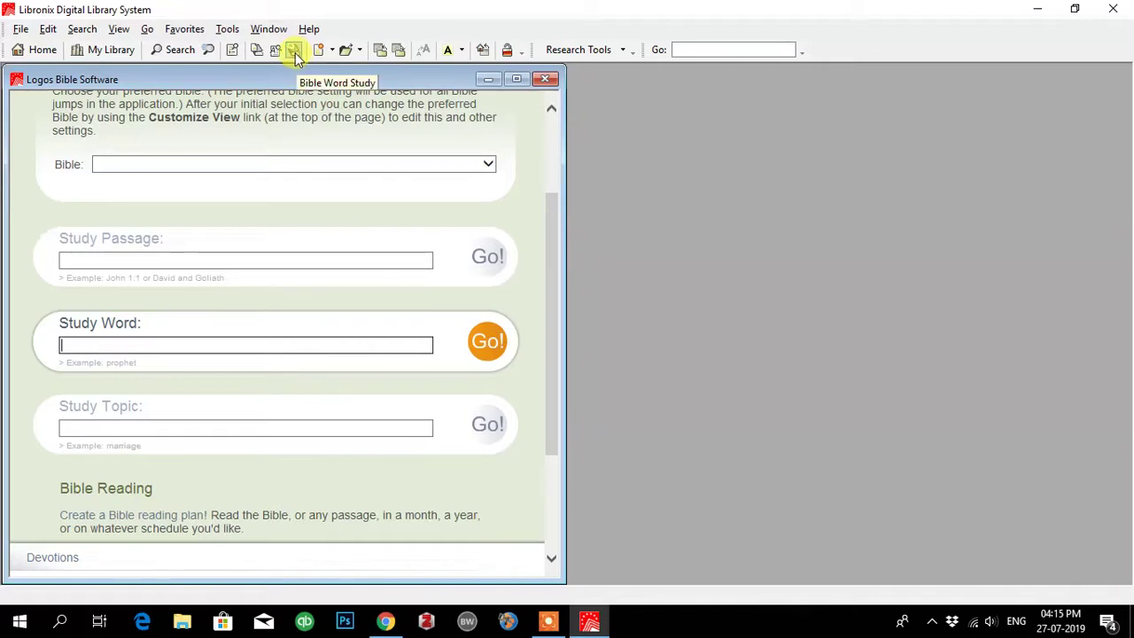
pyautogui.click(141, 347)
# Step: Paste χειροποίητος into the Study Word box and run the Bible Word Study
pyautogui.write('χειροποίητος')
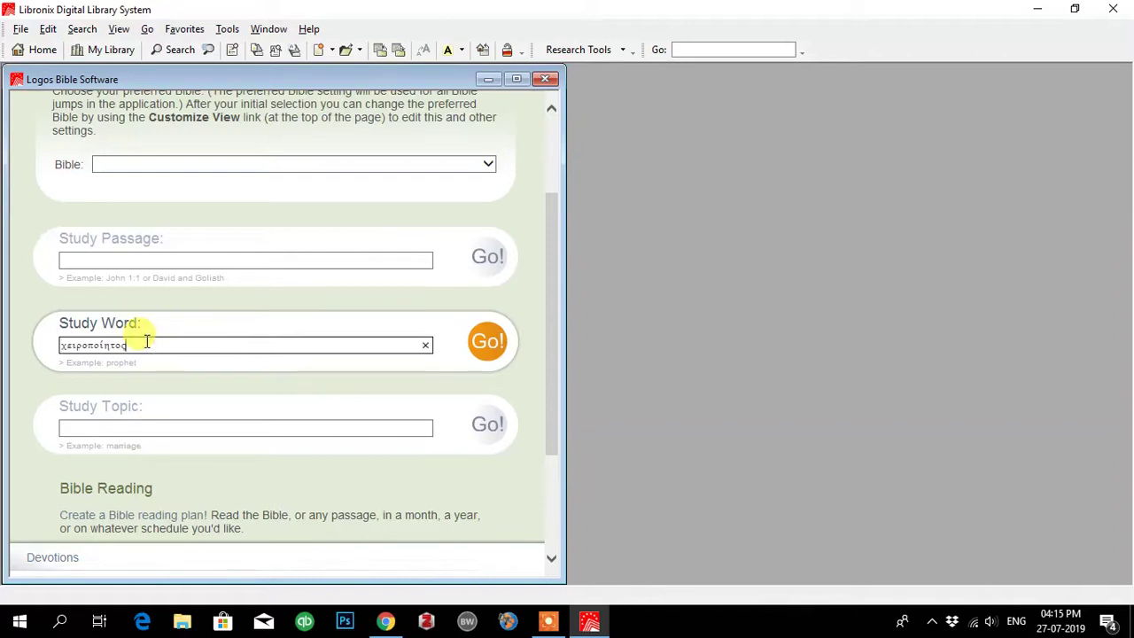
pyautogui.moveTo(62, 350); pyautogui.dragTo(81, 352)
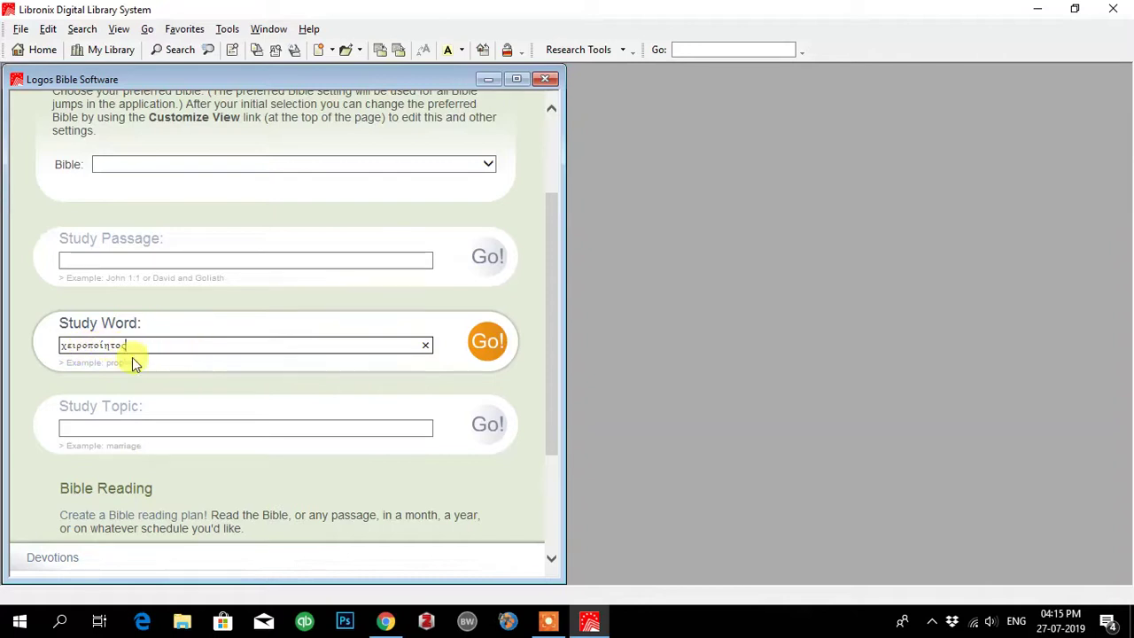
pyautogui.click(488, 344)
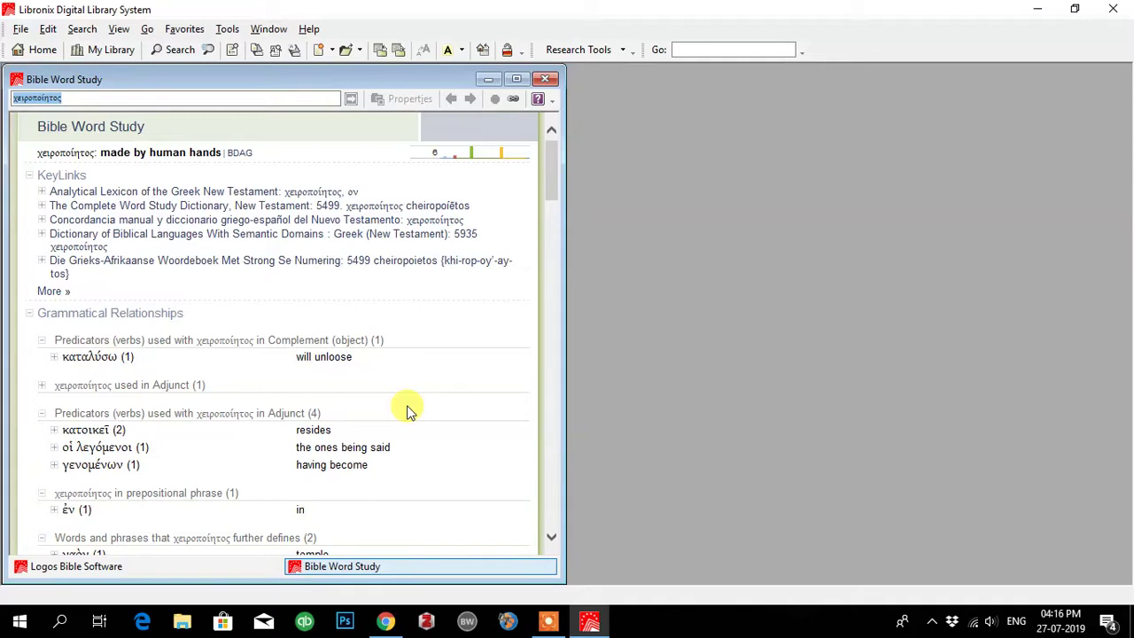
# Step: Expand all KeyLinks and open χειροποίητος in A Greek-English Lexicon beside the report
pyautogui.click(49, 296)
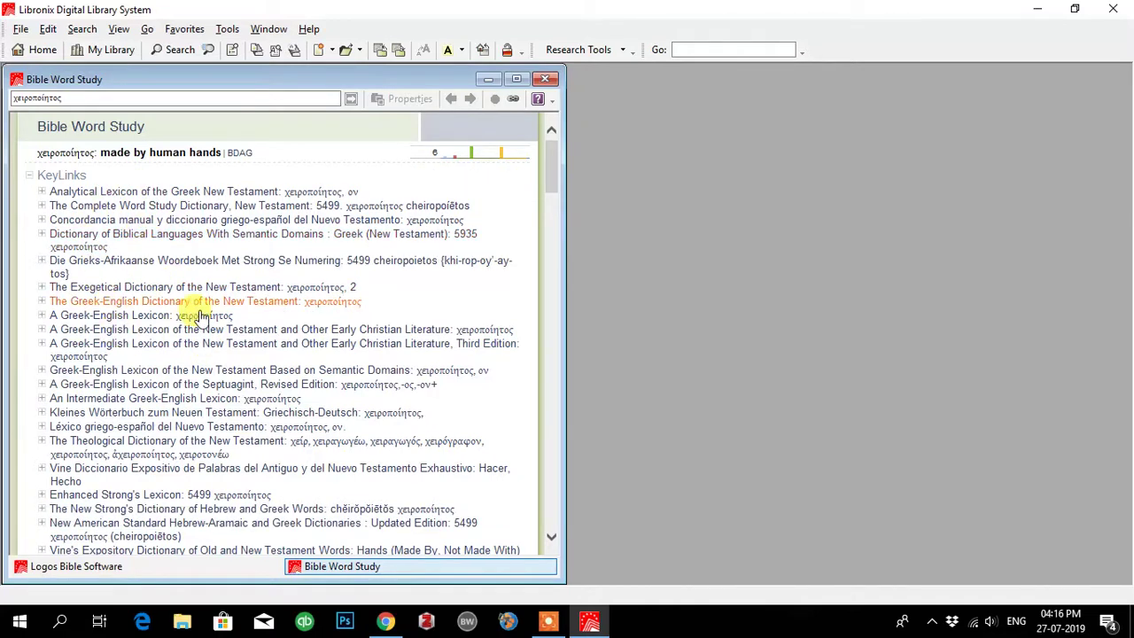
pyautogui.scroll(-3, 177, 425)
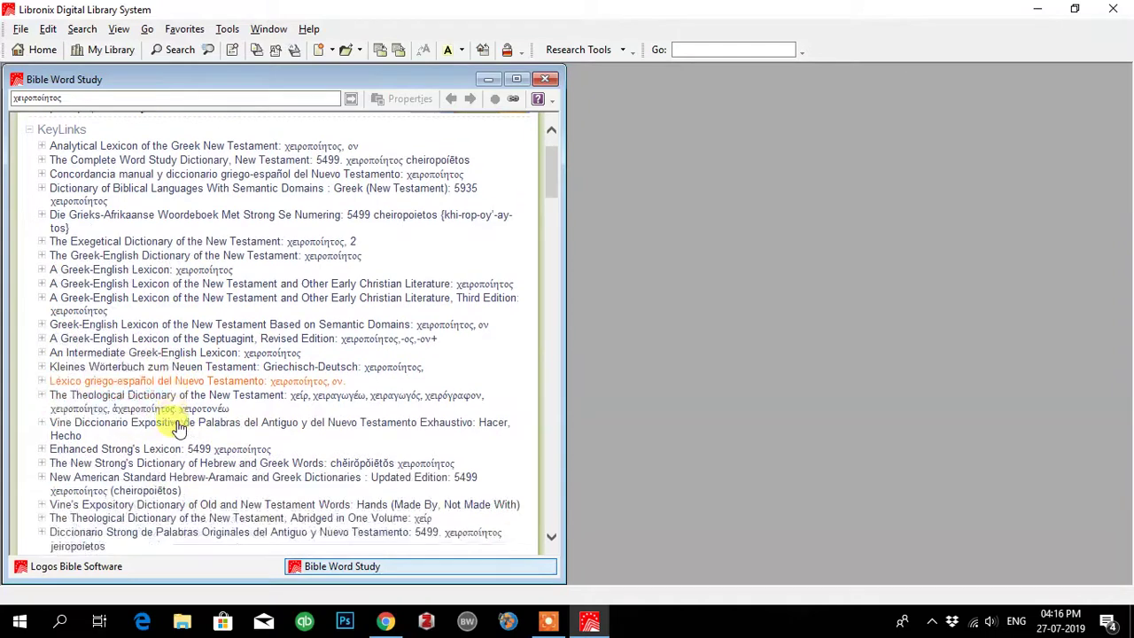
pyautogui.scroll(3, 177, 425)
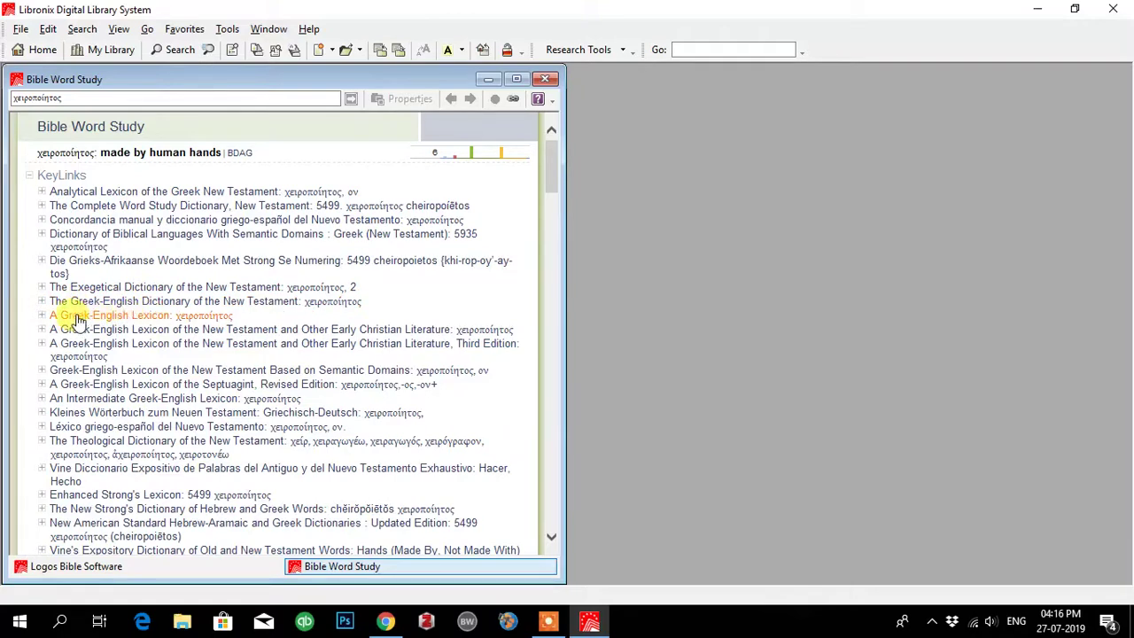
pyautogui.click(167, 317)
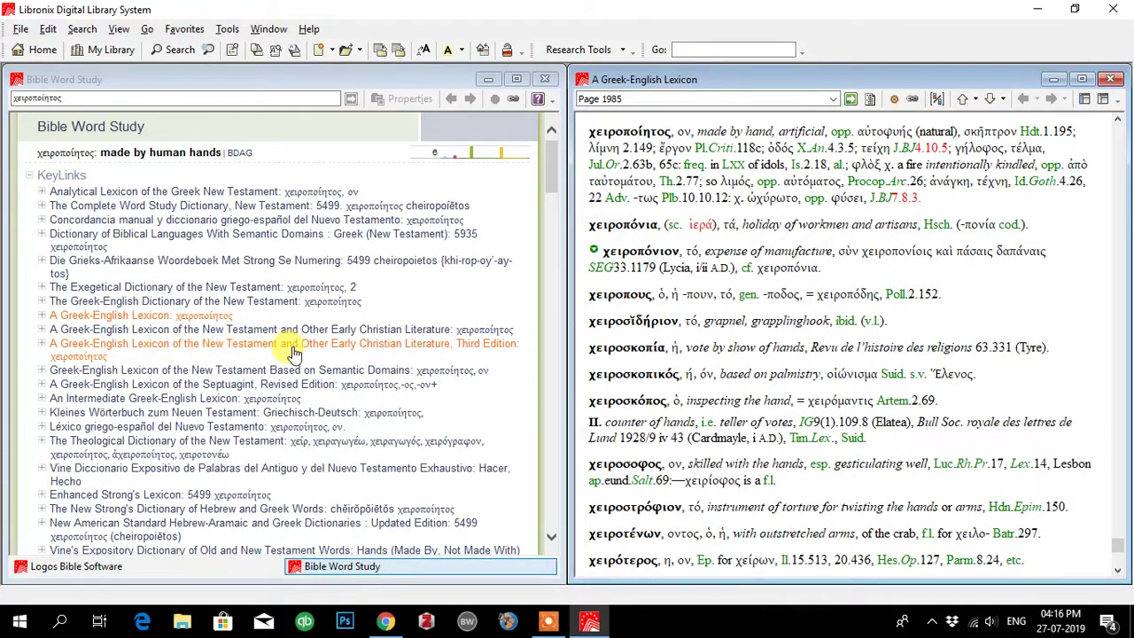
# Step: Open the word's entries in BDAG third edition and the abridged Theological Dictionary of the New Testament
pyautogui.click(189, 346)
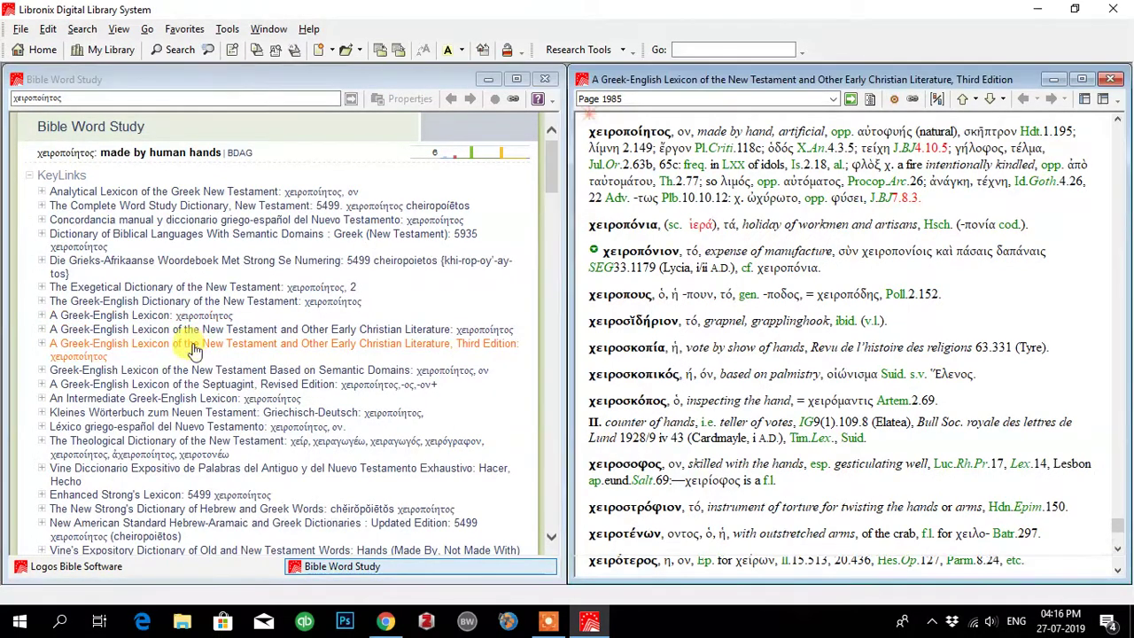
pyautogui.scroll(-5, 286, 482)
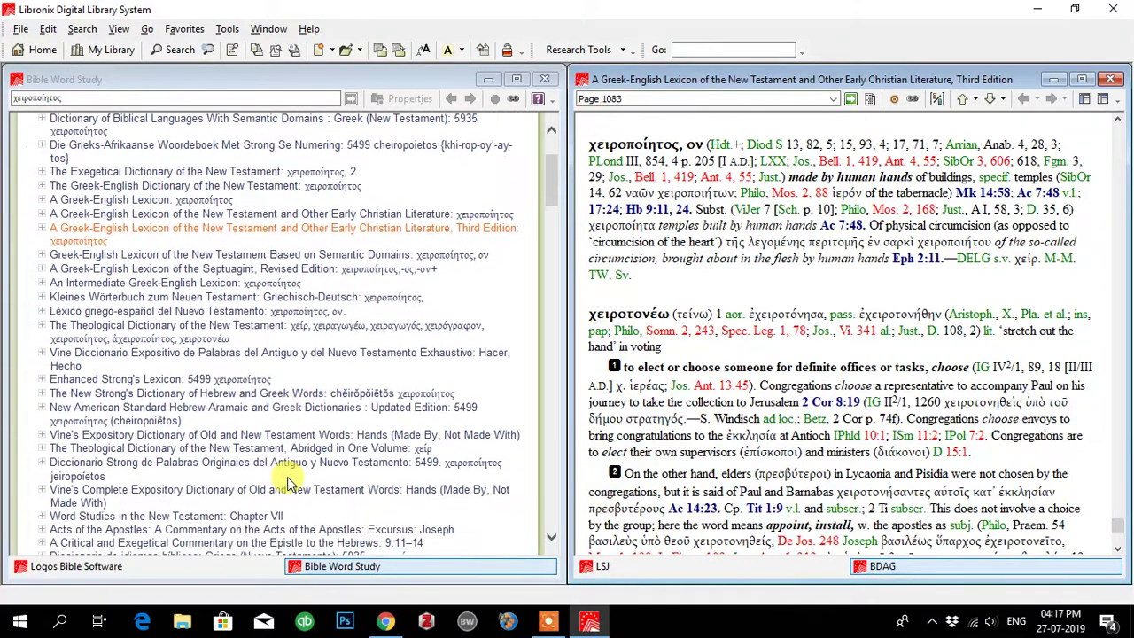
pyautogui.scroll(2, 286, 482)
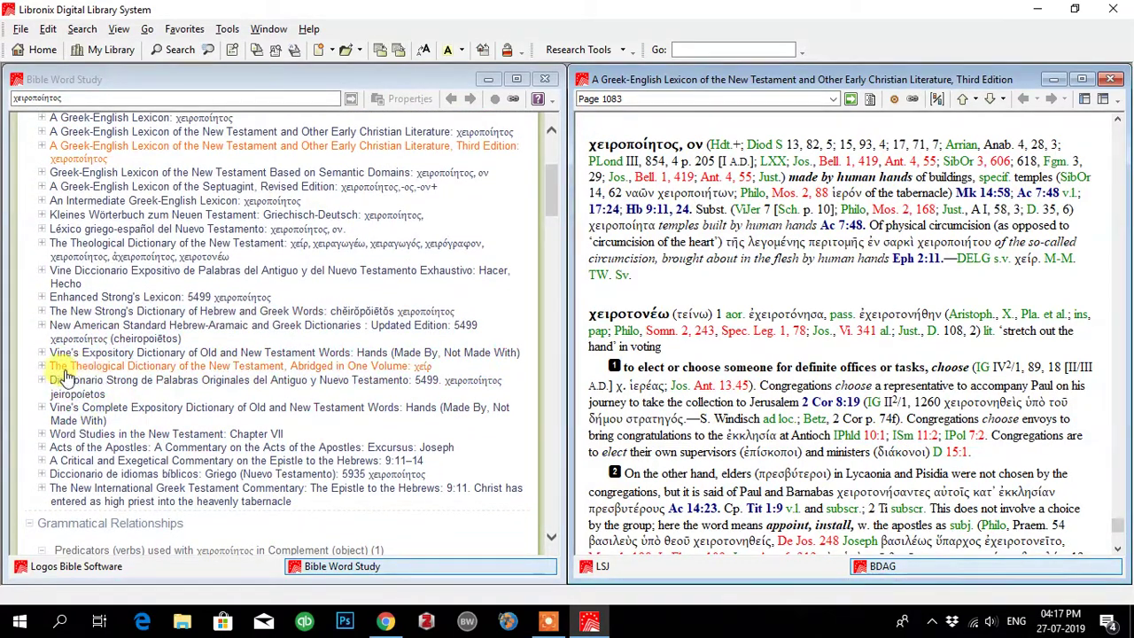
pyautogui.click(196, 368)
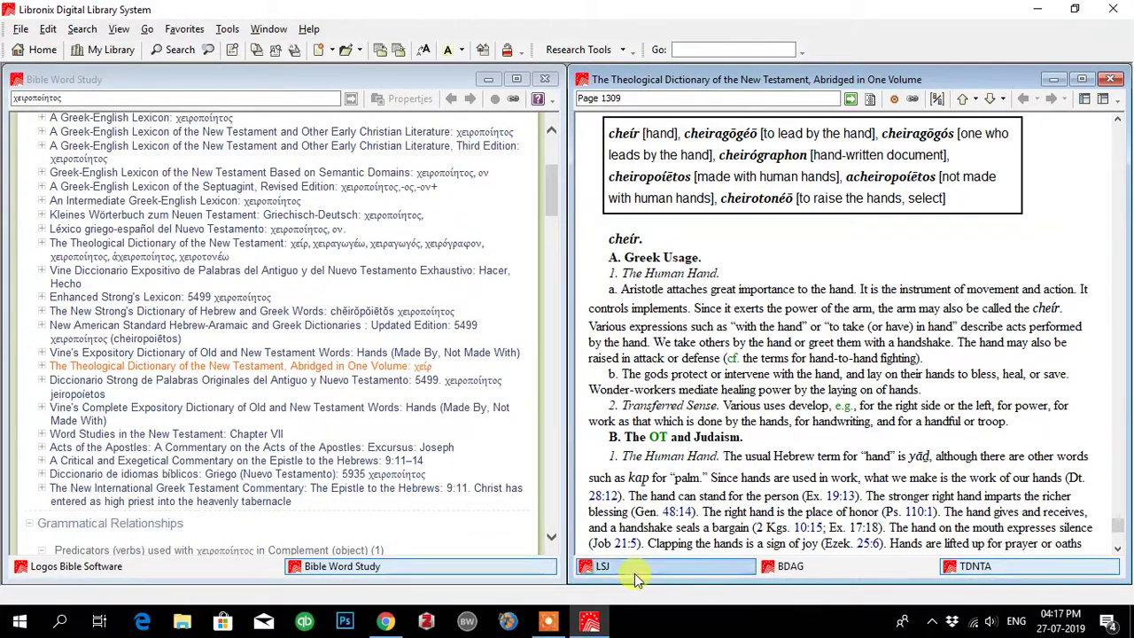
pyautogui.scroll(3, 379, 317)
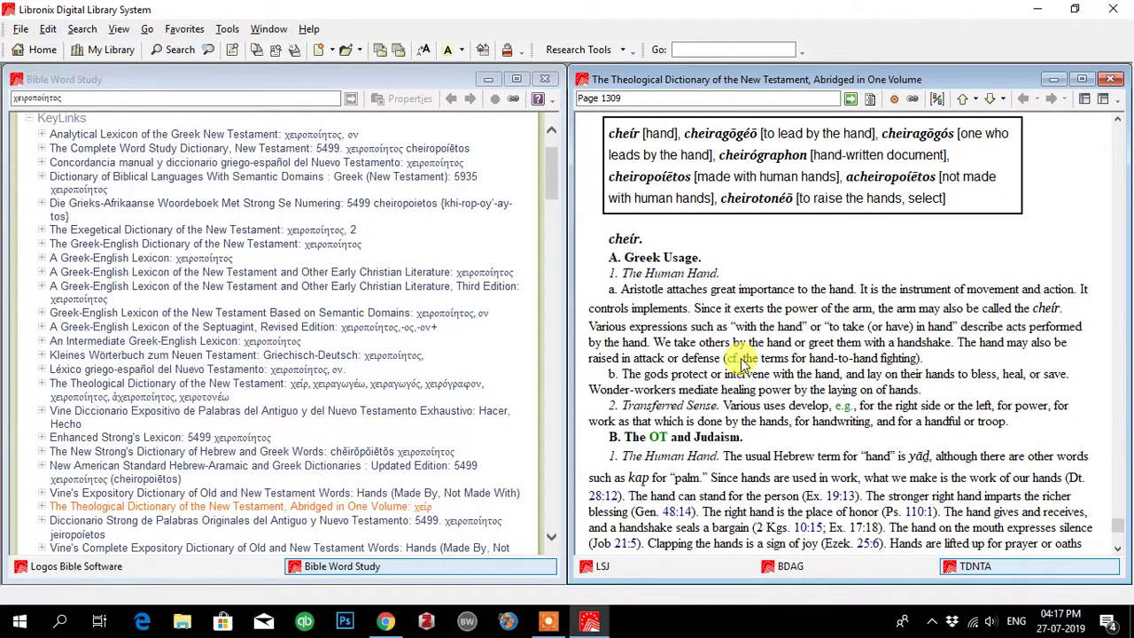
pyautogui.scroll(-2, 743, 359)
pyautogui.scroll(5, 743, 359)
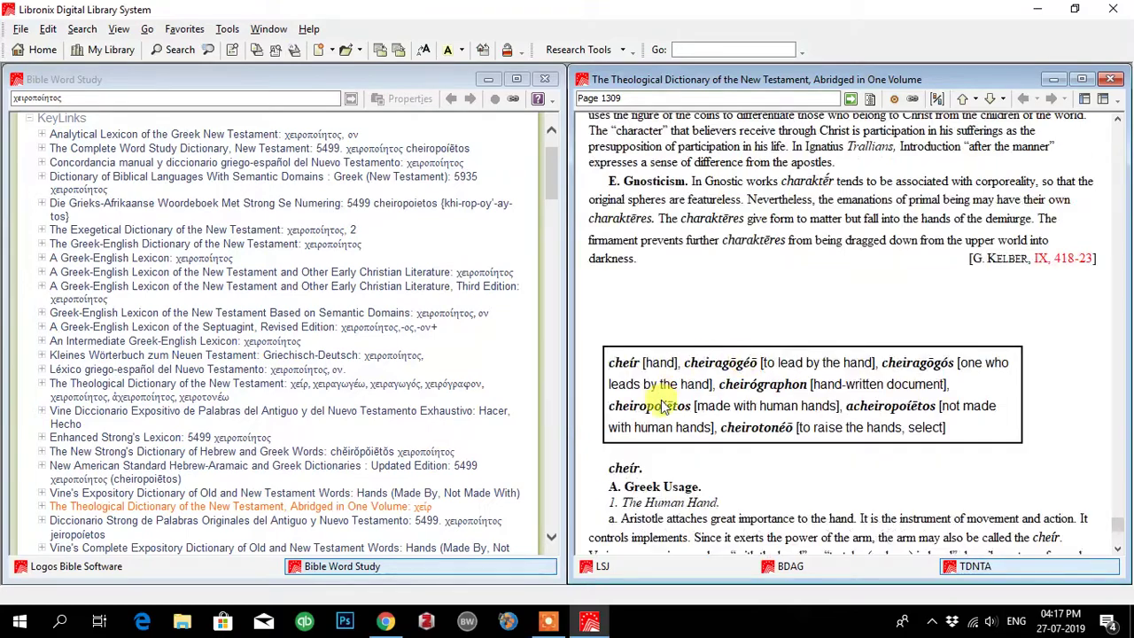
pyautogui.scroll(-10, 665, 404)
pyautogui.scroll(-1, 669, 412)
pyautogui.scroll(5, 698, 379)
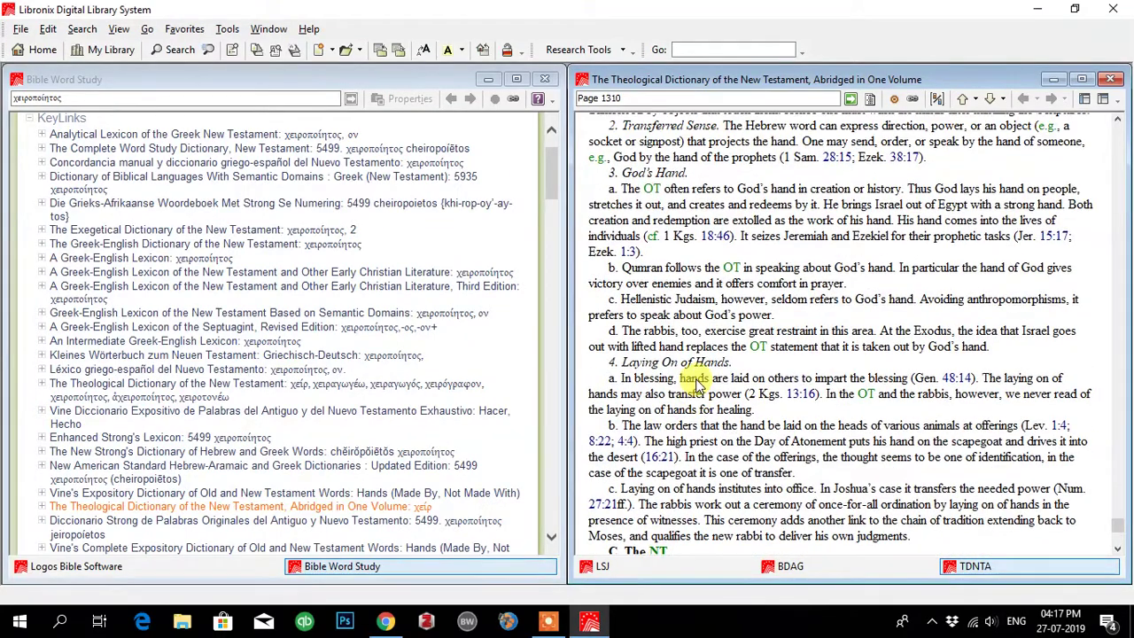
pyautogui.scroll(4, 697, 379)
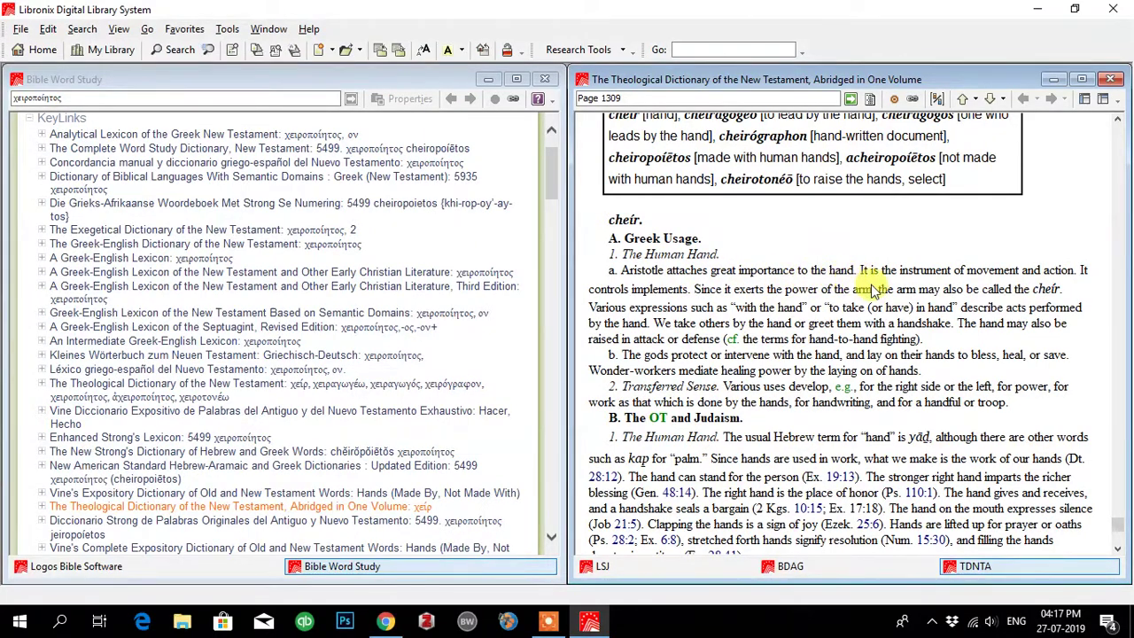
pyautogui.click(798, 566)
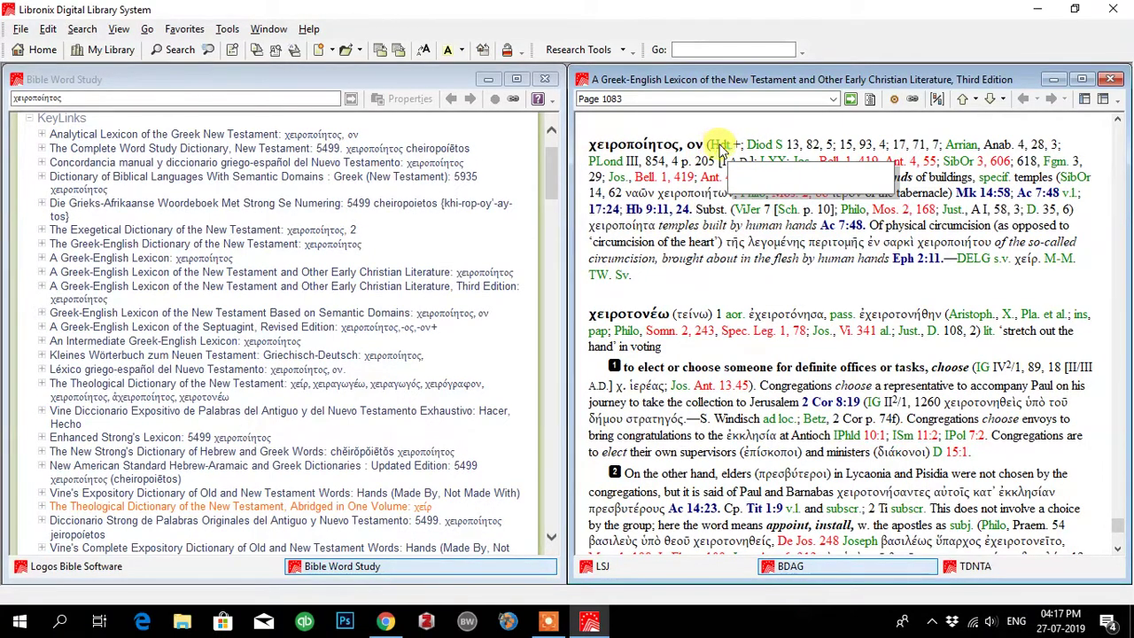
# Step: Read the abbreviation pop-ups in BDAG's χειροποίητος entry on page 1083
pyautogui.moveTo(721, 150)
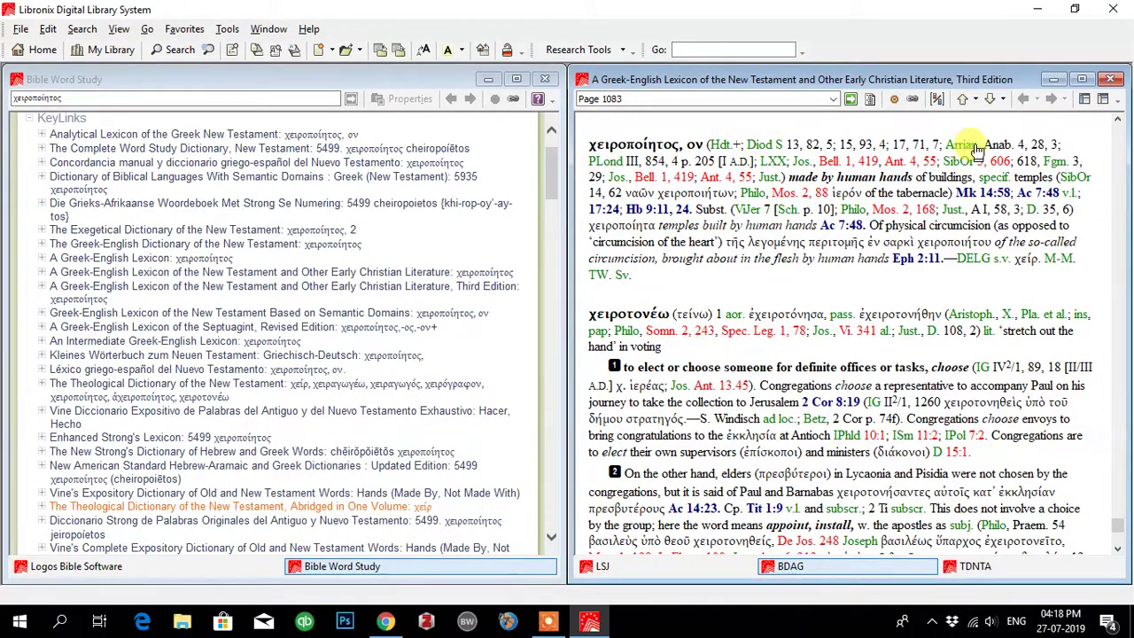
pyautogui.moveTo(774, 166)
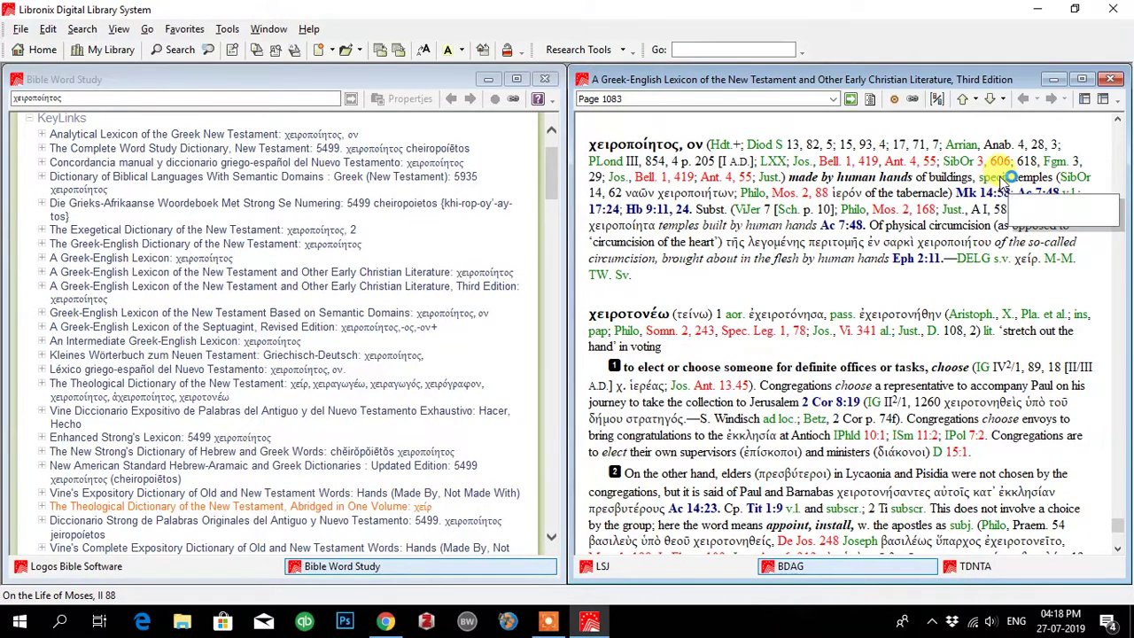
pyautogui.moveTo(1001, 179)
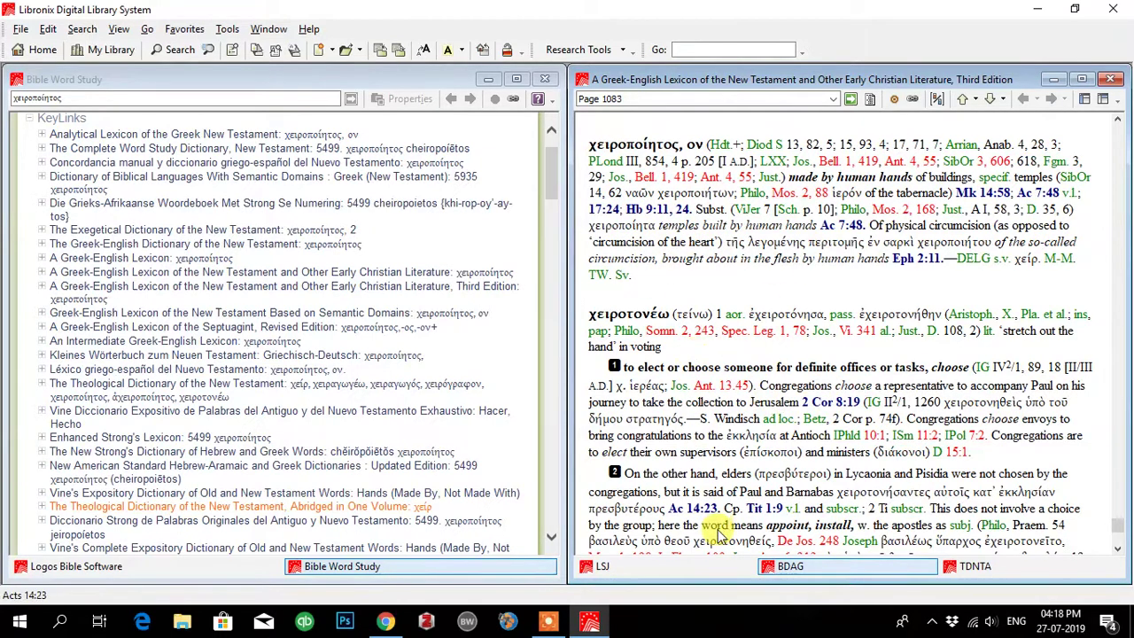
pyautogui.click(607, 566)
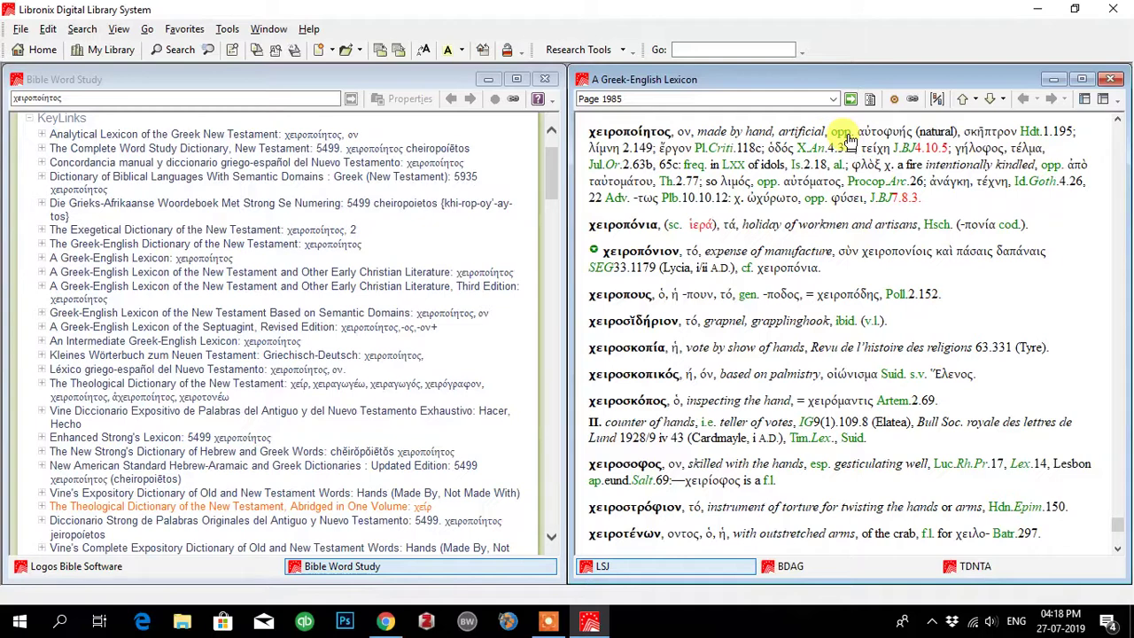
pyautogui.moveTo(848, 142)
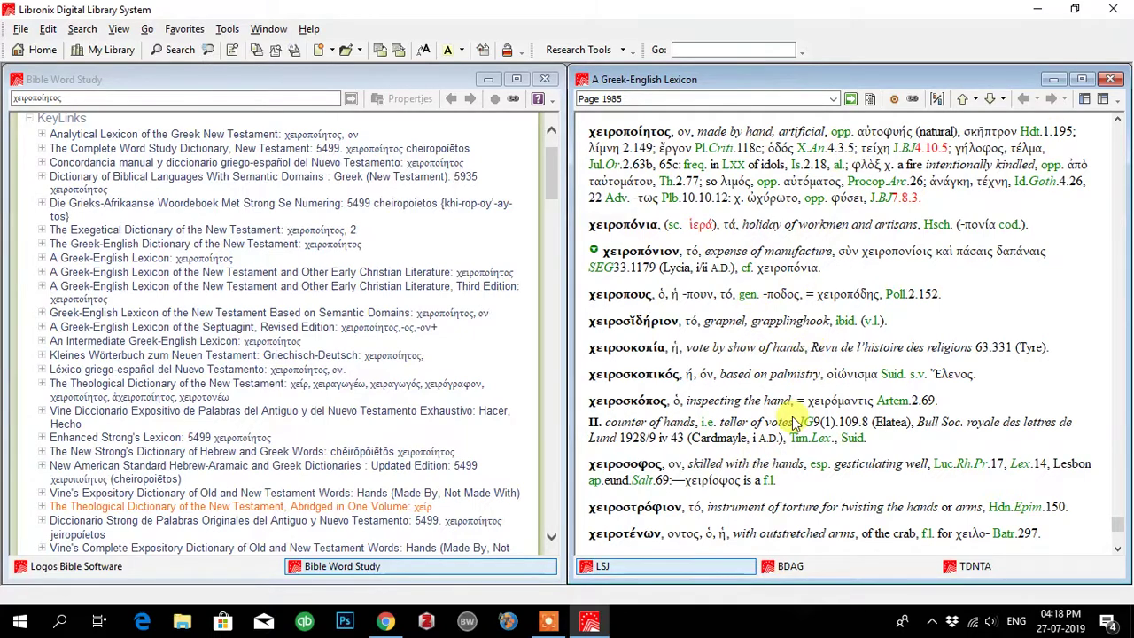
pyautogui.click(808, 571)
pyautogui.click(713, 567)
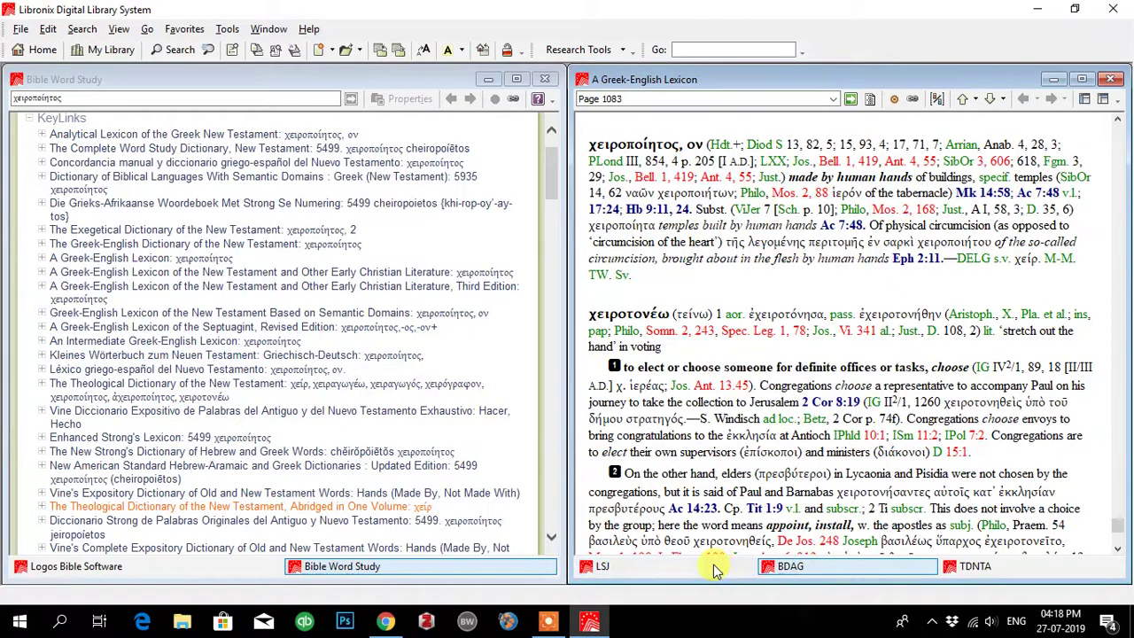
pyautogui.click(793, 568)
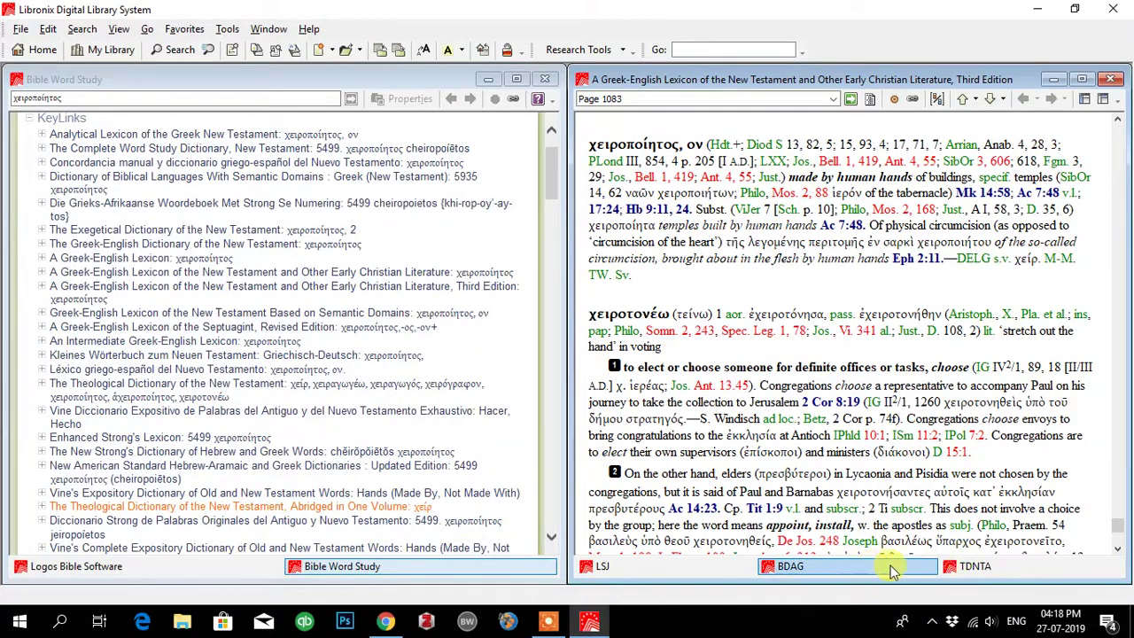